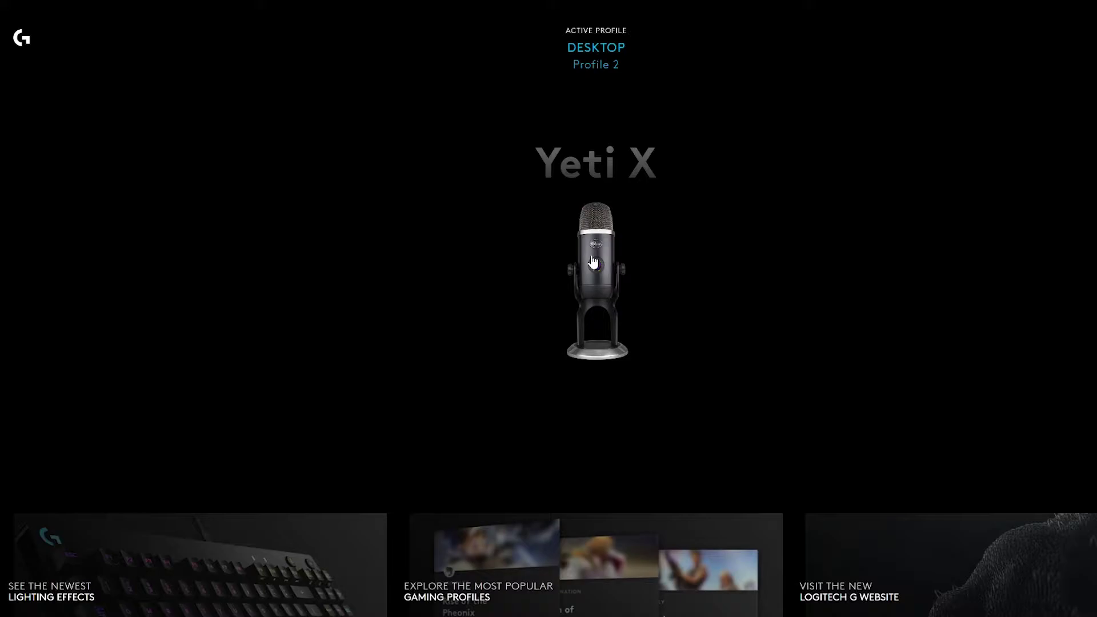
Open the Yeti X Microphone page and read each Blue VO!CE effect's help description
{"action": "left_click", "coordinate": [622, 398]}
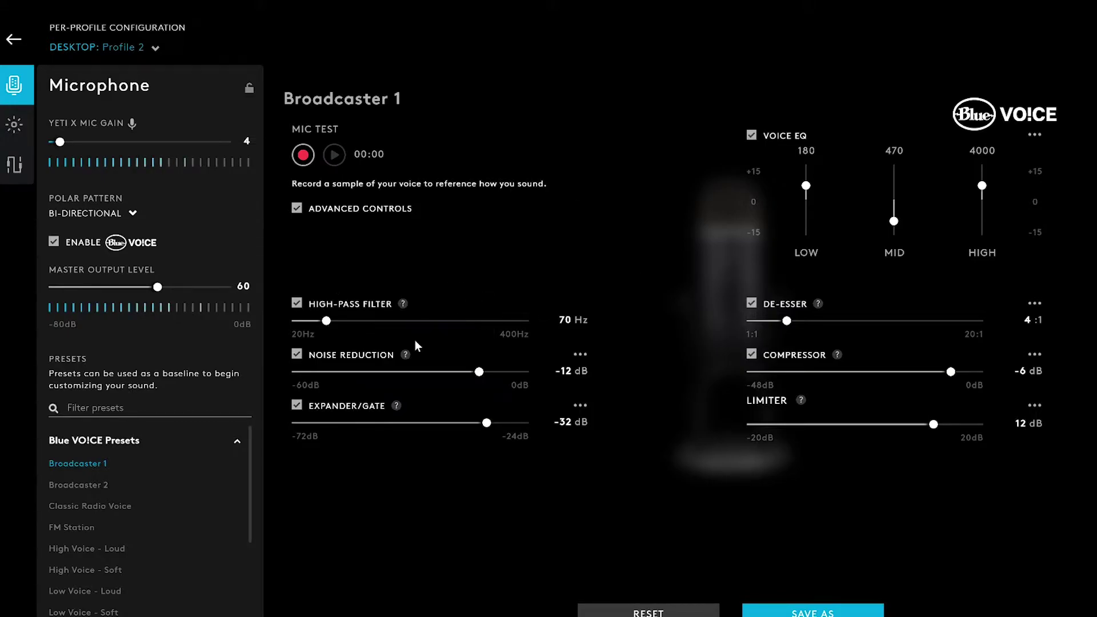
{"action": "mouse_move", "coordinate": [408, 356]}
{"action": "mouse_move", "coordinate": [395, 407]}
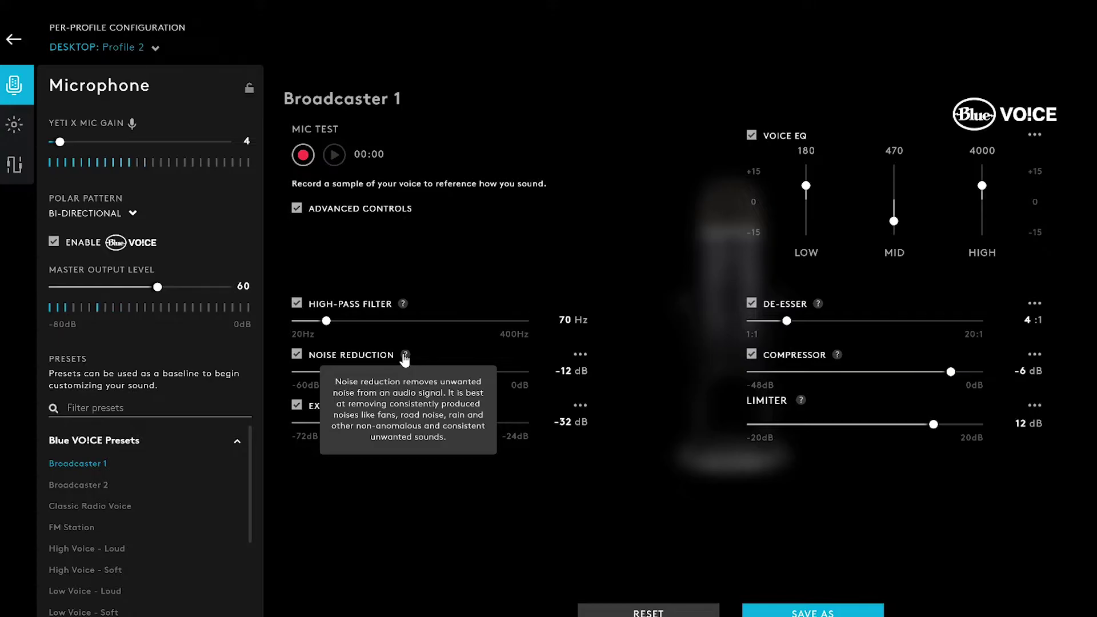
{"action": "mouse_move", "coordinate": [403, 308]}
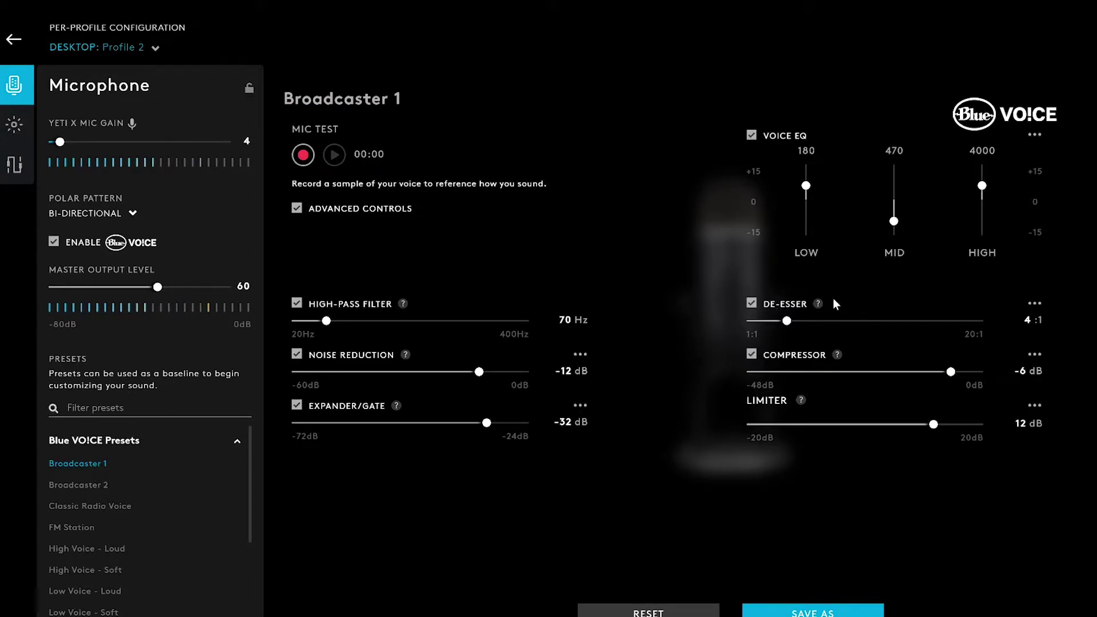
{"action": "mouse_move", "coordinate": [820, 309]}
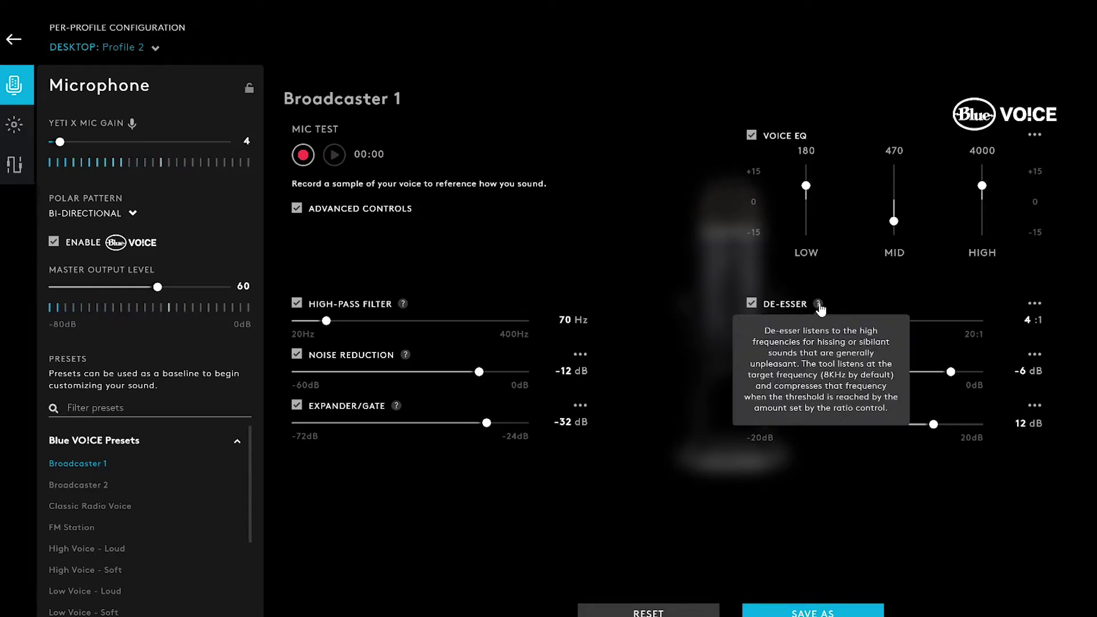
{"action": "mouse_move", "coordinate": [835, 359]}
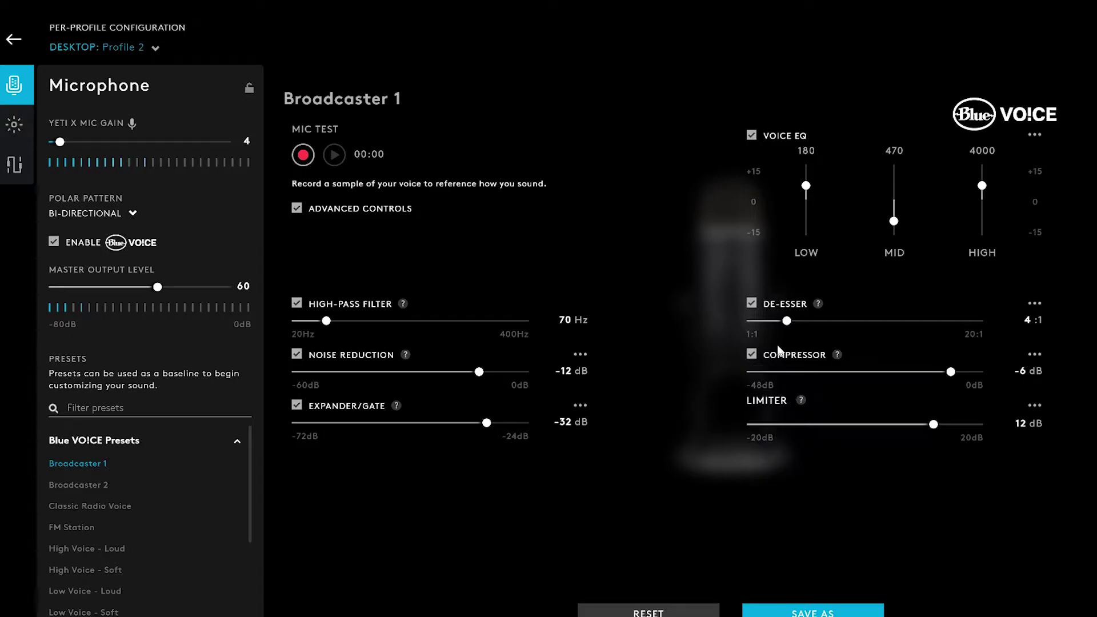
{"action": "mouse_move", "coordinate": [802, 402]}
Adjust the Yeti X Mic Gain slider with the mouse wheel until it reads 28
{"action": "scroll", "coordinate": [87, 149], "scroll_direction": "down", "scroll_amount": 2}
{"action": "scroll", "coordinate": [87, 149], "scroll_direction": "up", "scroll_amount": 20}
{"action": "scroll", "coordinate": [87, 148], "scroll_direction": "up", "scroll_amount": 20}
{"action": "scroll", "coordinate": [87, 148], "scroll_direction": "up", "scroll_amount": 20}
{"action": "scroll", "coordinate": [87, 149], "scroll_direction": "up", "scroll_amount": 20}
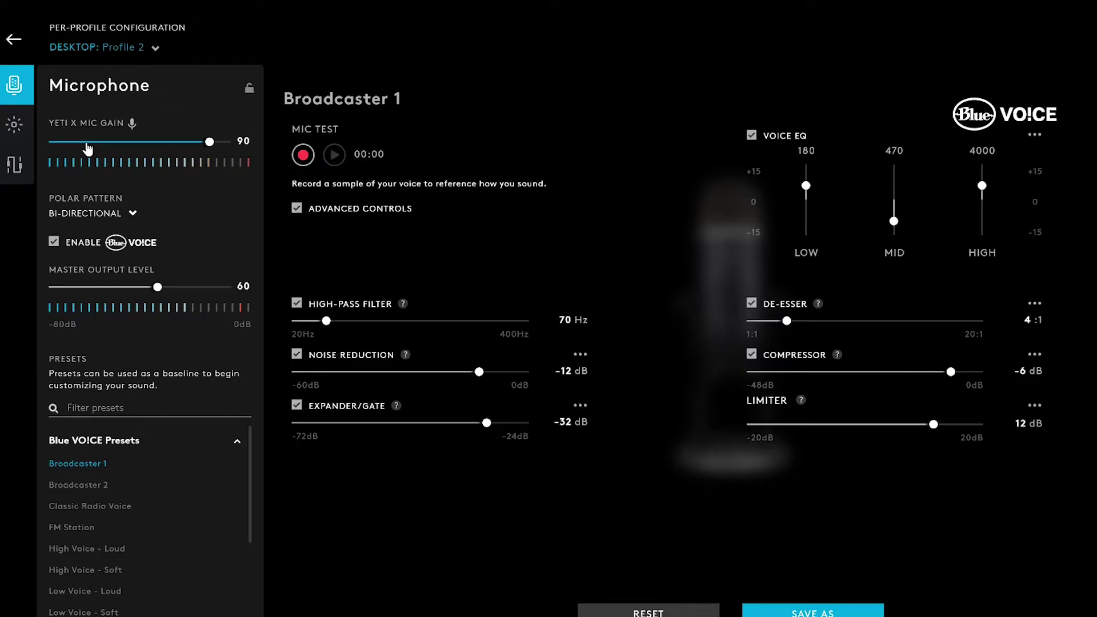
{"action": "scroll", "coordinate": [88, 148], "scroll_direction": "up", "scroll_amount": 4}
{"action": "scroll", "coordinate": [87, 149], "scroll_direction": "down", "scroll_amount": 16}
{"action": "scroll", "coordinate": [87, 149], "scroll_direction": "up", "scroll_amount": 20}
{"action": "scroll", "coordinate": [88, 148], "scroll_direction": "down", "scroll_amount": 20}
{"action": "scroll", "coordinate": [87, 148], "scroll_direction": "down", "scroll_amount": 20}
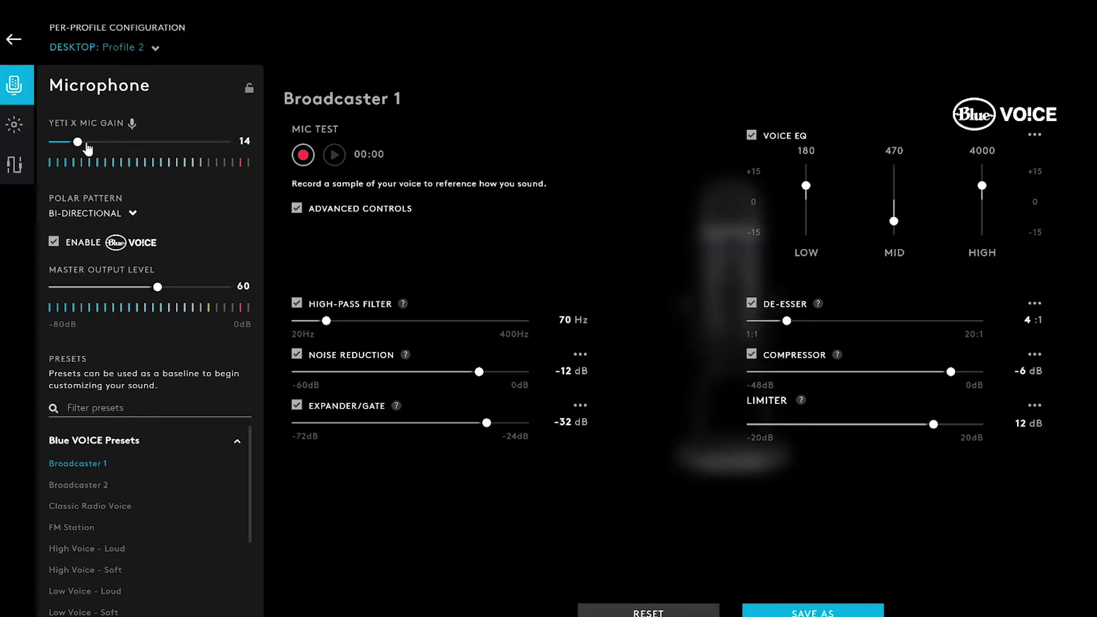
{"action": "scroll", "coordinate": [87, 149], "scroll_direction": "up", "scroll_amount": 20}
{"action": "scroll", "coordinate": [87, 148], "scroll_direction": "up", "scroll_amount": 20}
{"action": "scroll", "coordinate": [88, 149], "scroll_direction": "up", "scroll_amount": 18}
{"action": "scroll", "coordinate": [88, 149], "scroll_direction": "down", "scroll_amount": 20}
{"action": "scroll", "coordinate": [87, 149], "scroll_direction": "down", "scroll_amount": 16}
{"action": "scroll", "coordinate": [88, 149], "scroll_direction": "up", "scroll_amount": 10}
Try the Stereo, Omni, Cardioid and Bi-directional polar patterns, finishing on Stereo
{"action": "left_click", "coordinate": [105, 215]}
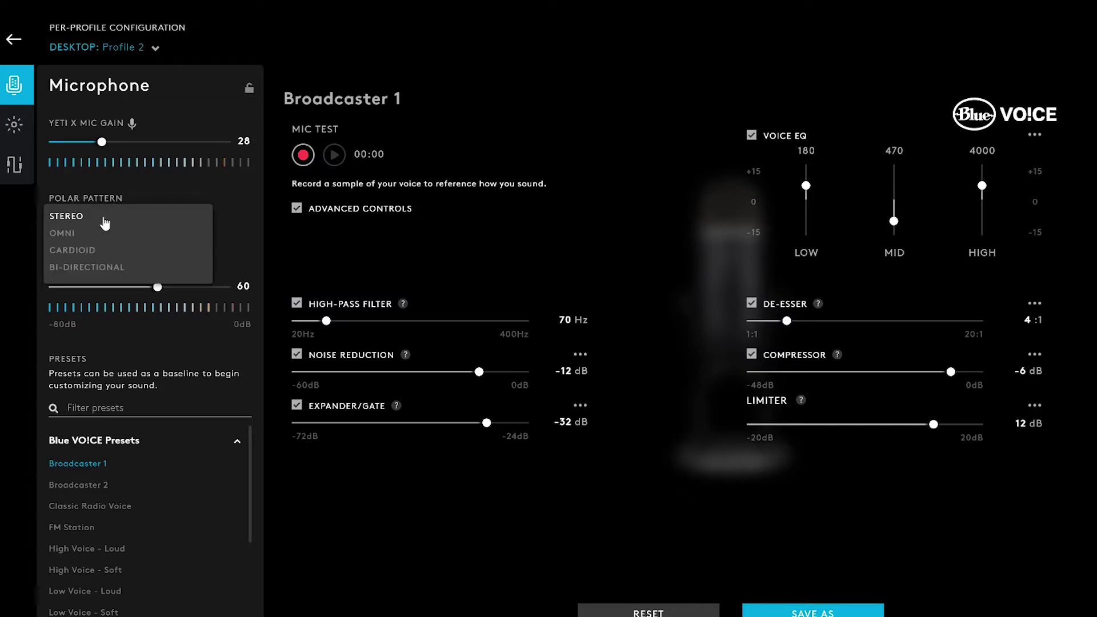
{"action": "left_click", "coordinate": [63, 220]}
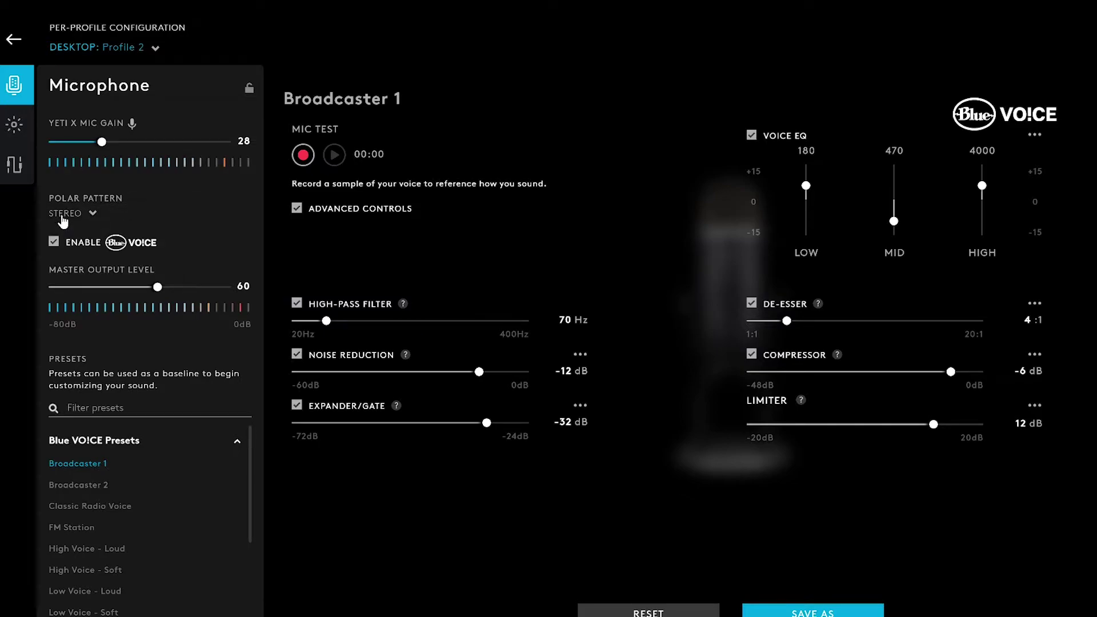
{"action": "left_click", "coordinate": [79, 222]}
{"action": "left_click", "coordinate": [78, 234]}
{"action": "left_click", "coordinate": [78, 221]}
{"action": "left_click", "coordinate": [74, 251]}
{"action": "left_click", "coordinate": [74, 220]}
{"action": "left_click", "coordinate": [68, 265]}
{"action": "left_click", "coordinate": [74, 220]}
{"action": "left_click", "coordinate": [77, 216]}
Try the Broadcaster, Classic Radio Voice, FM Station, High Voice and Low Voice presets
{"action": "mouse_move", "coordinate": [53, 473]}
{"action": "left_click", "coordinate": [52, 485]}
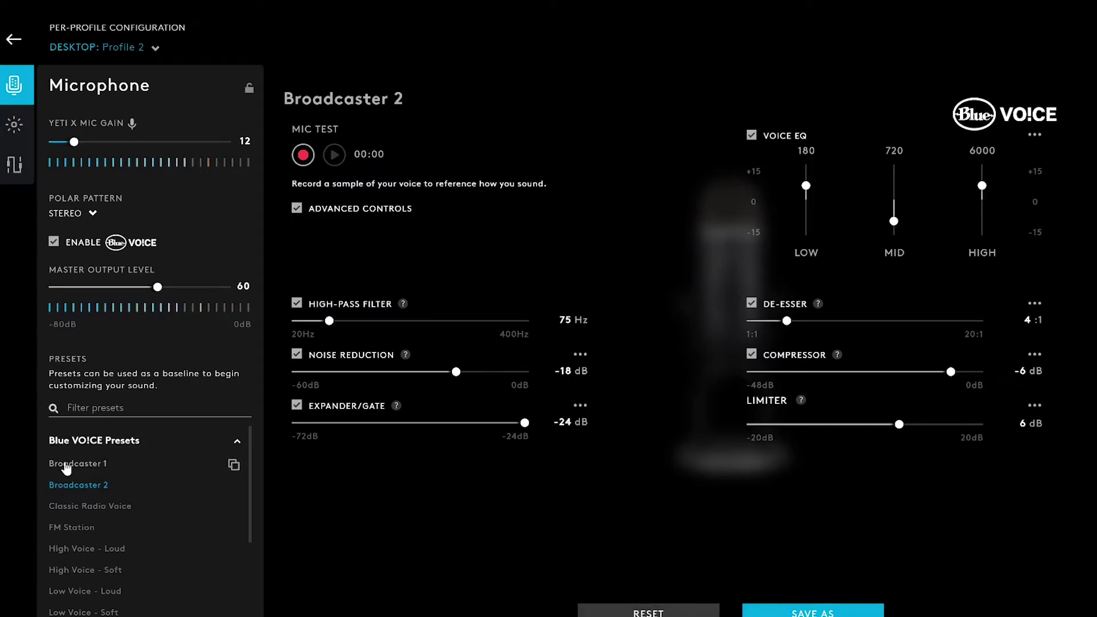
{"action": "left_click", "coordinate": [67, 466]}
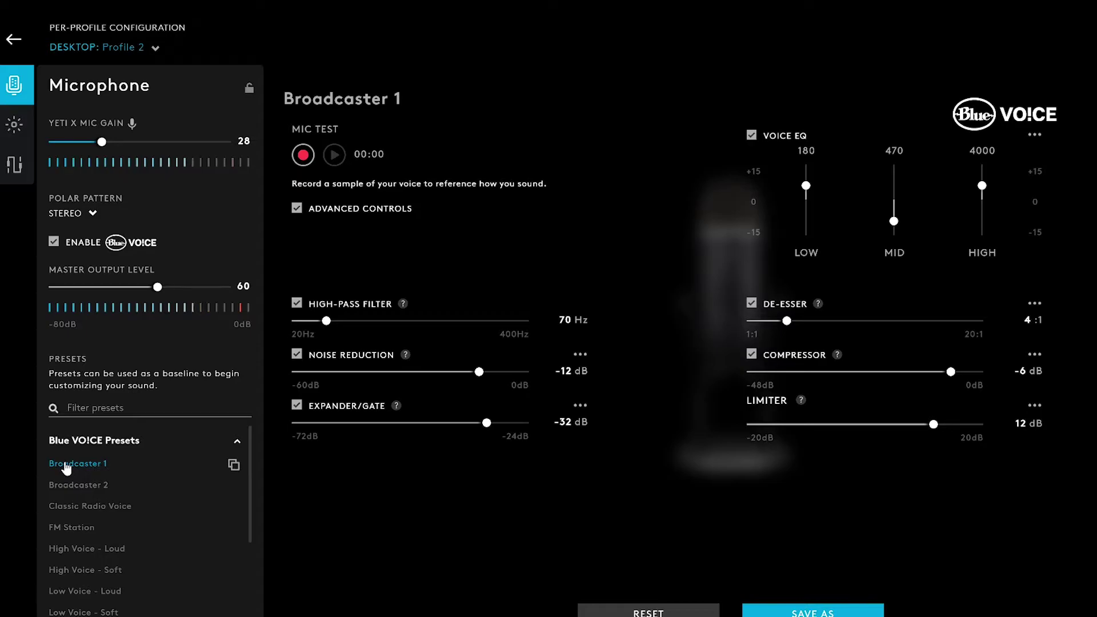
{"action": "left_click", "coordinate": [63, 487]}
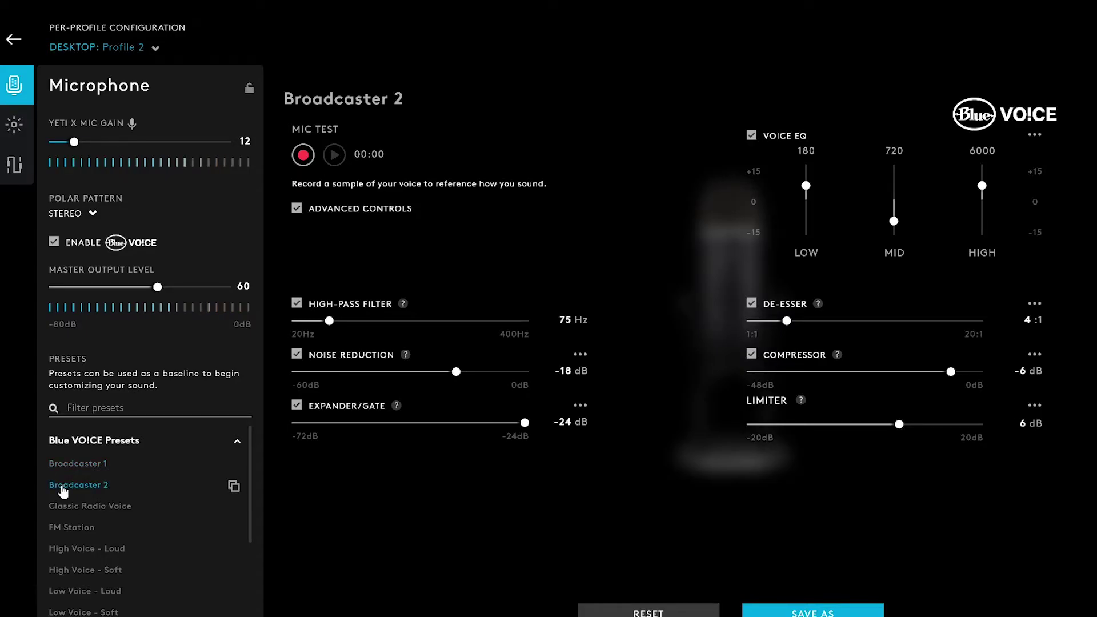
{"action": "left_click", "coordinate": [61, 506]}
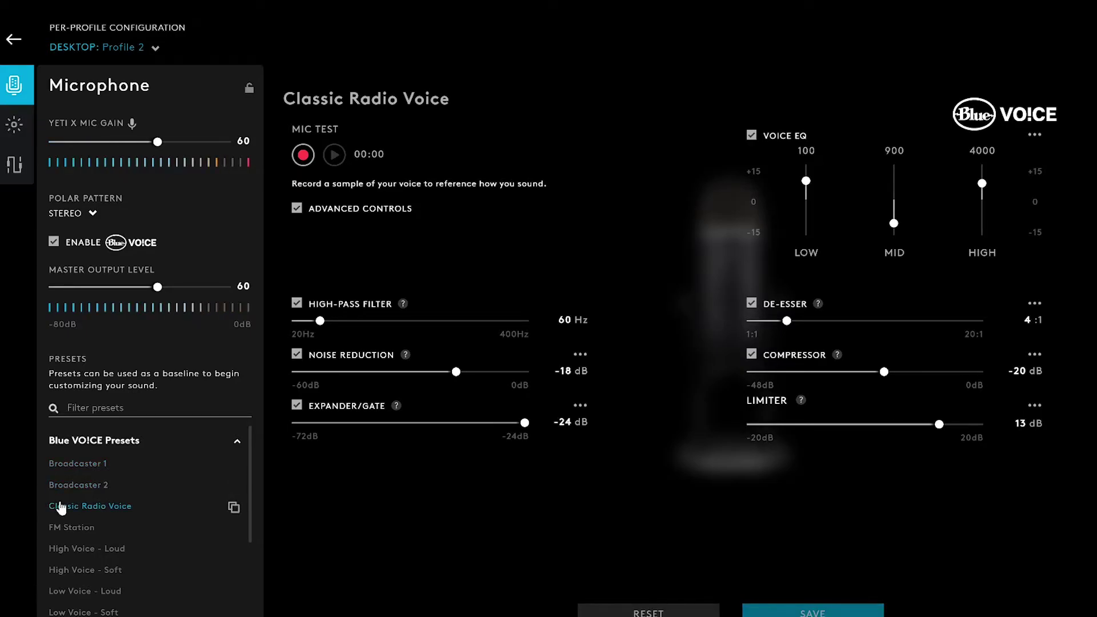
{"action": "left_click", "coordinate": [63, 532]}
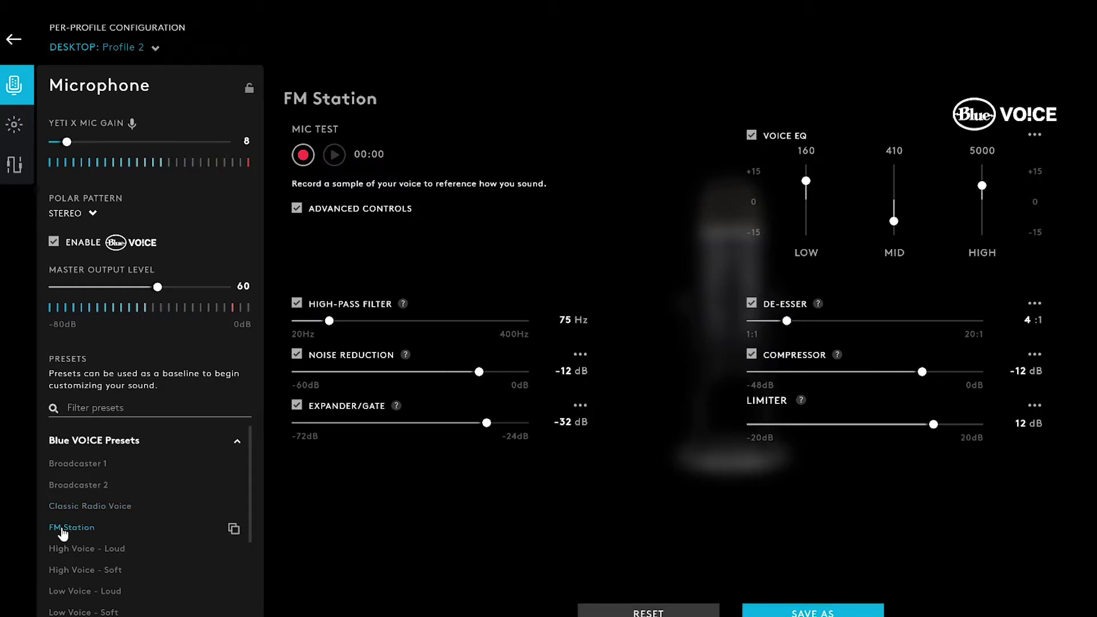
{"action": "left_click", "coordinate": [74, 552]}
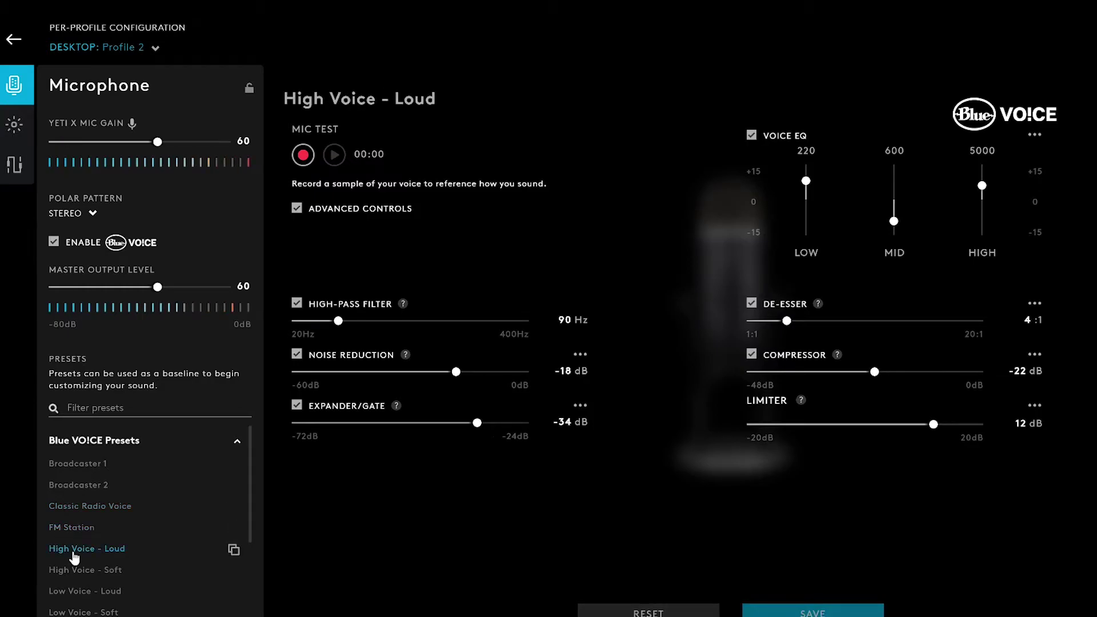
{"action": "left_click", "coordinate": [74, 570]}
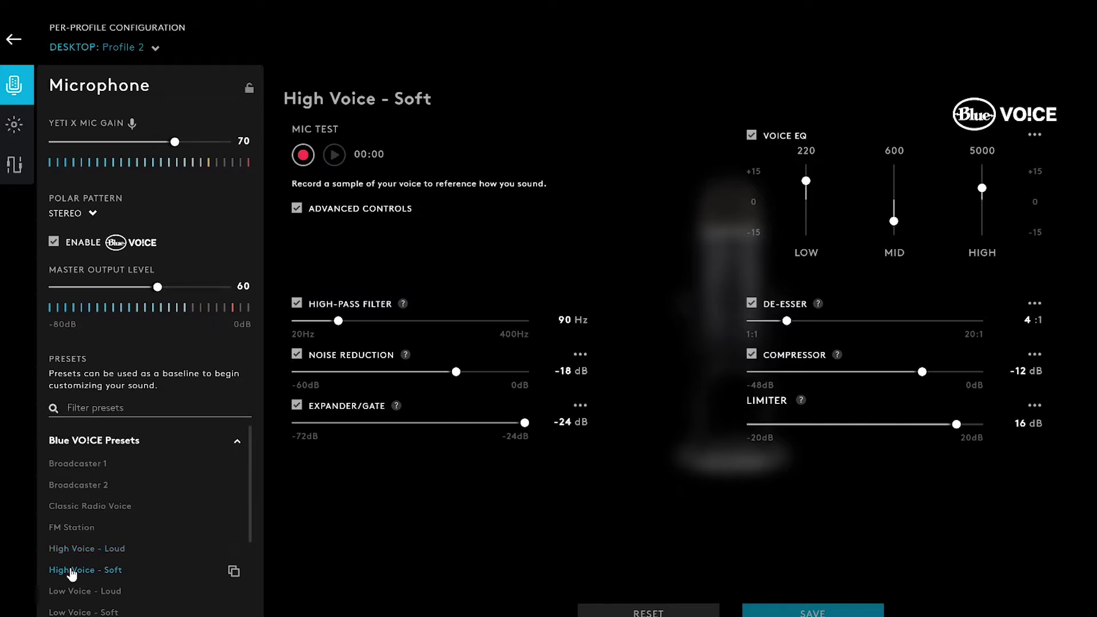
{"action": "left_click", "coordinate": [67, 591]}
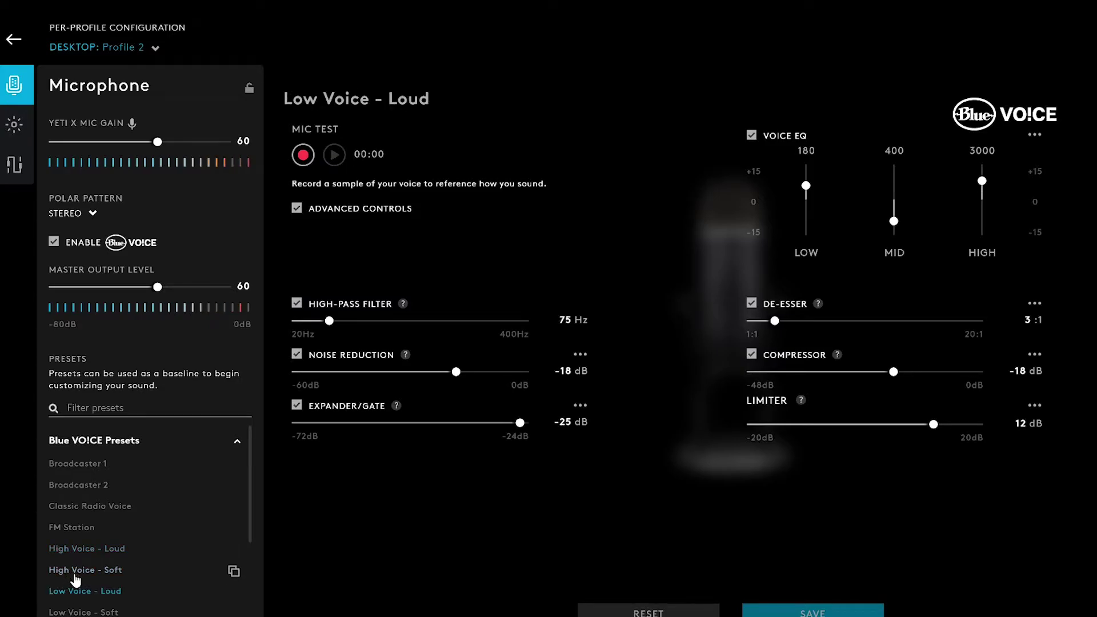
{"action": "left_click", "coordinate": [85, 613]}
Try AM Radio, Crisp and Modern, and Warm and Vintage, then apply Broadcaster 1
{"action": "scroll", "coordinate": [86, 608], "scroll_direction": "down", "scroll_amount": 1}
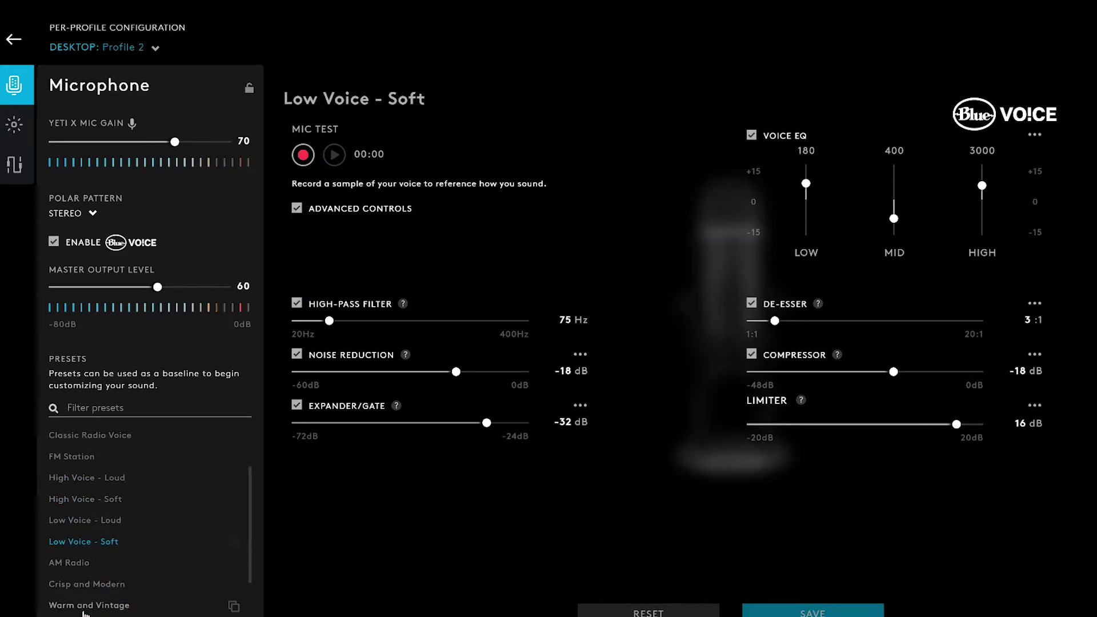
{"action": "left_click", "coordinate": [73, 565]}
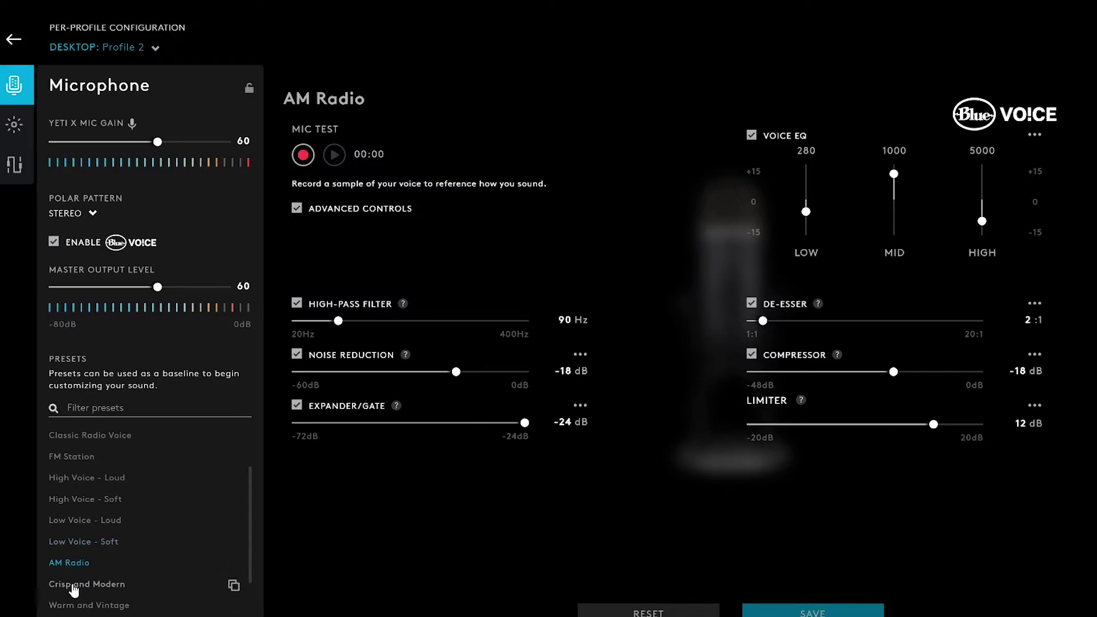
{"action": "left_click", "coordinate": [72, 584]}
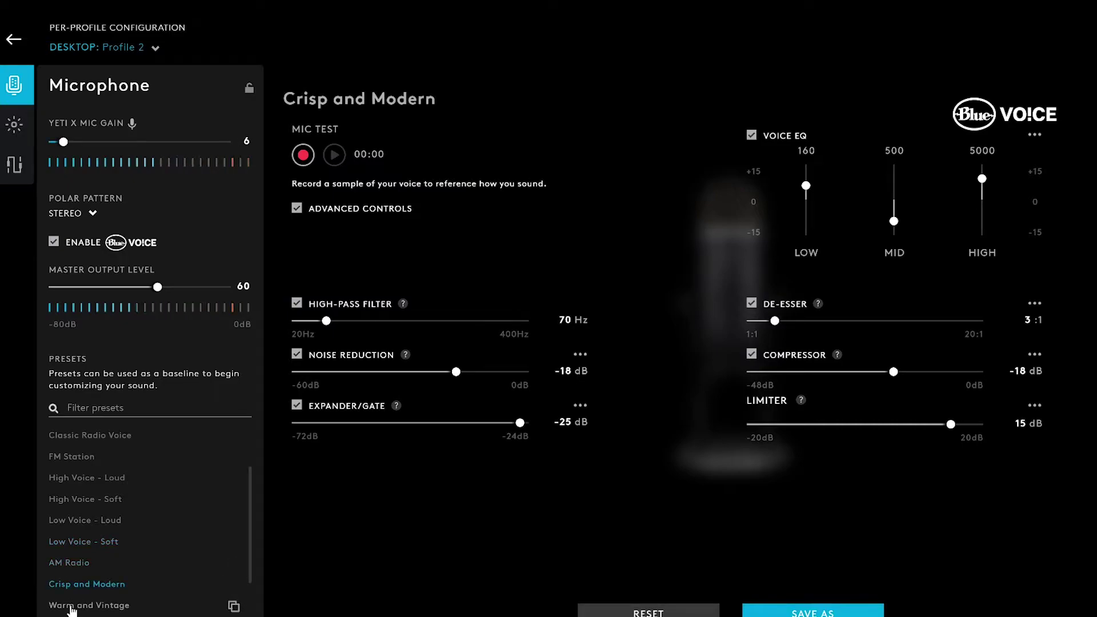
{"action": "left_click", "coordinate": [72, 606]}
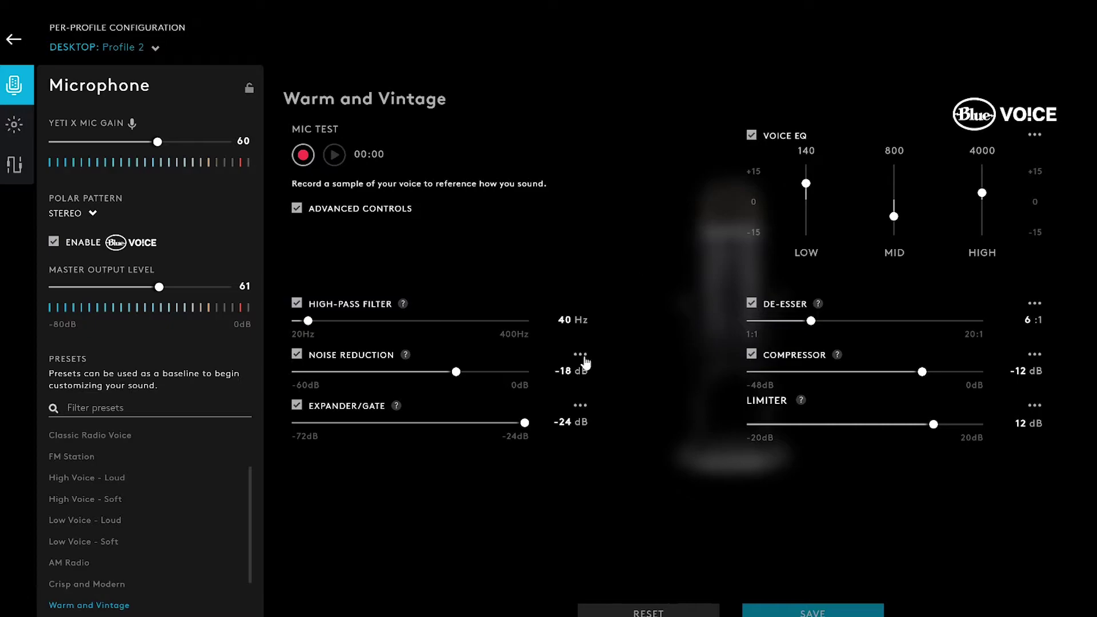
{"action": "scroll", "coordinate": [85, 445], "scroll_direction": "up", "scroll_amount": 2}
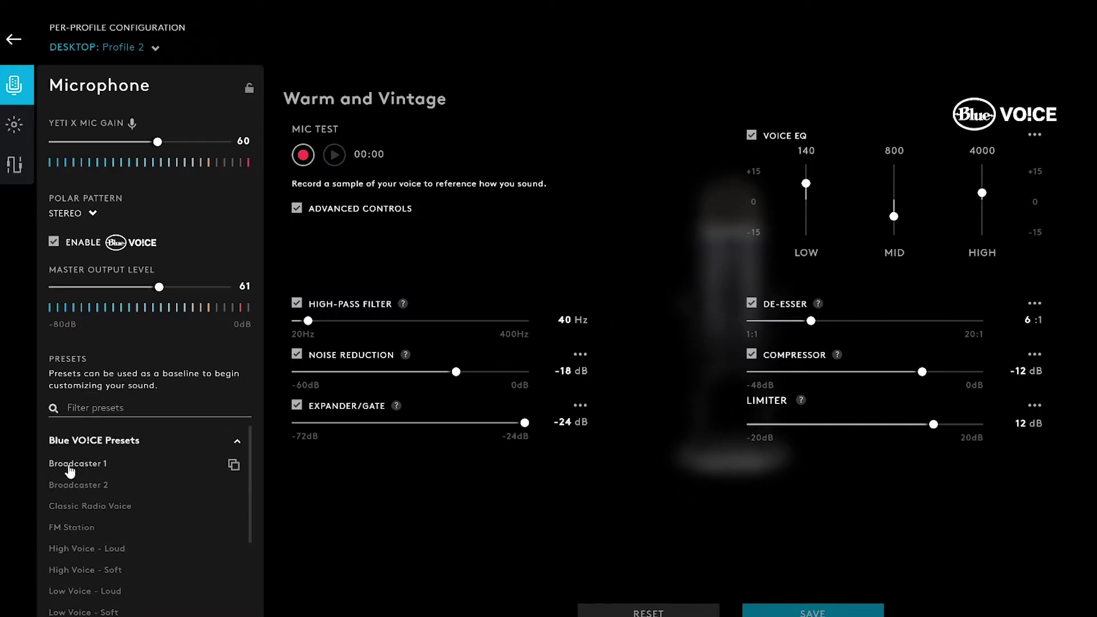
{"action": "left_click", "coordinate": [70, 466]}
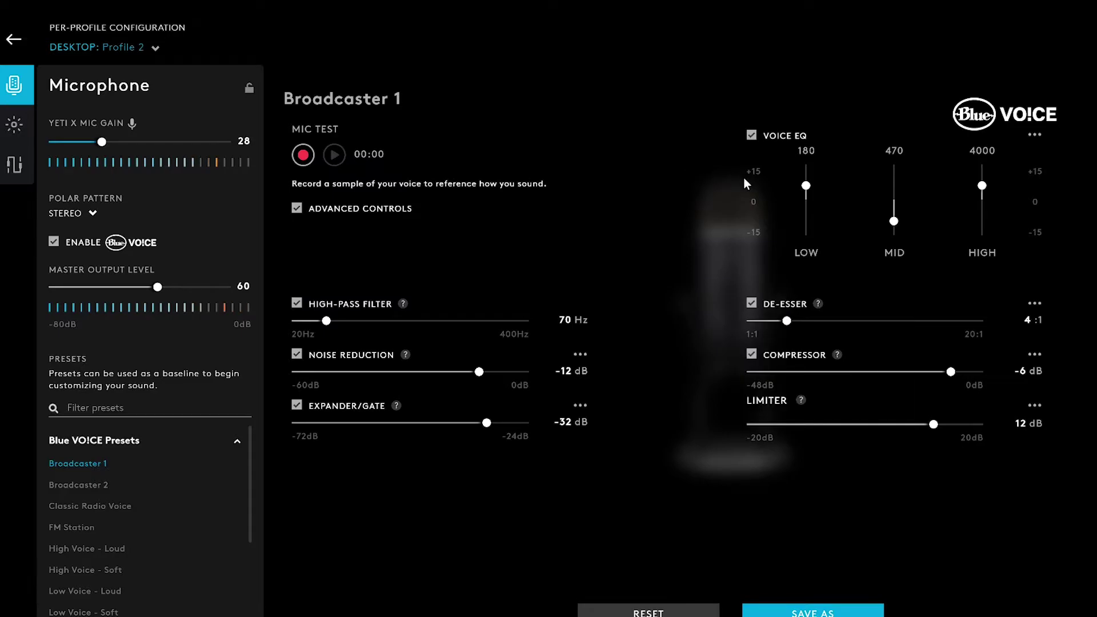
{"action": "left_click", "coordinate": [297, 208]}
{"action": "left_click", "coordinate": [296, 208]}
{"action": "scroll", "coordinate": [69, 495], "scroll_direction": "down", "scroll_amount": 3}
{"action": "scroll", "coordinate": [69, 494], "scroll_direction": "up", "scroll_amount": 3}
{"action": "scroll", "coordinate": [80, 542], "scroll_direction": "down", "scroll_amount": 5}
{"action": "scroll", "coordinate": [80, 548], "scroll_direction": "up", "scroll_amount": 3}
{"action": "left_click", "coordinate": [154, 49]}
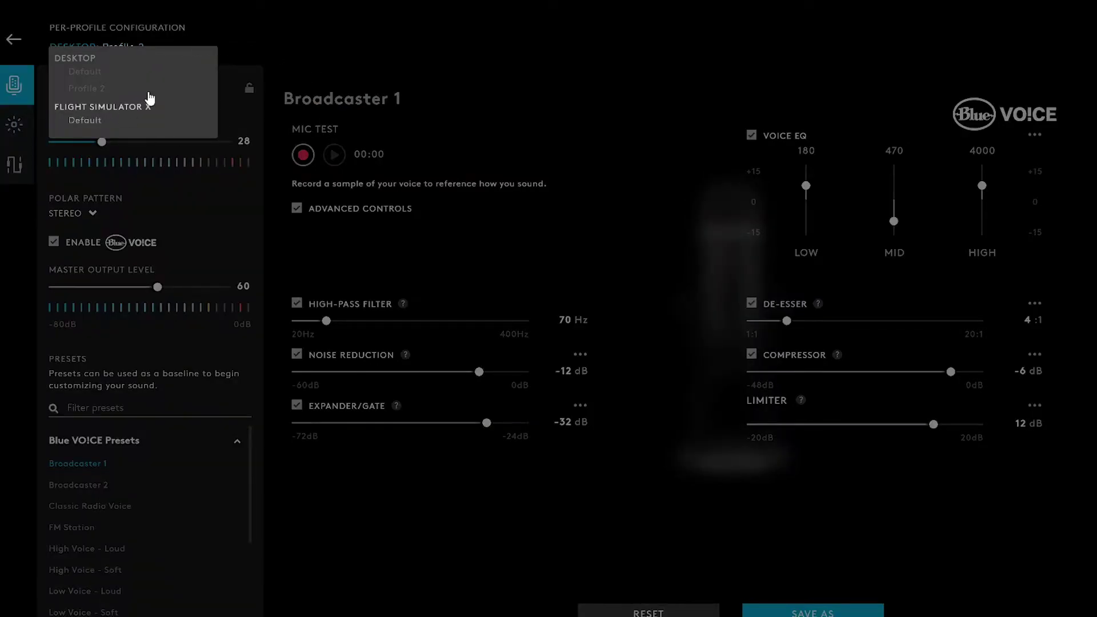
{"action": "left_click", "coordinate": [542, 151]}
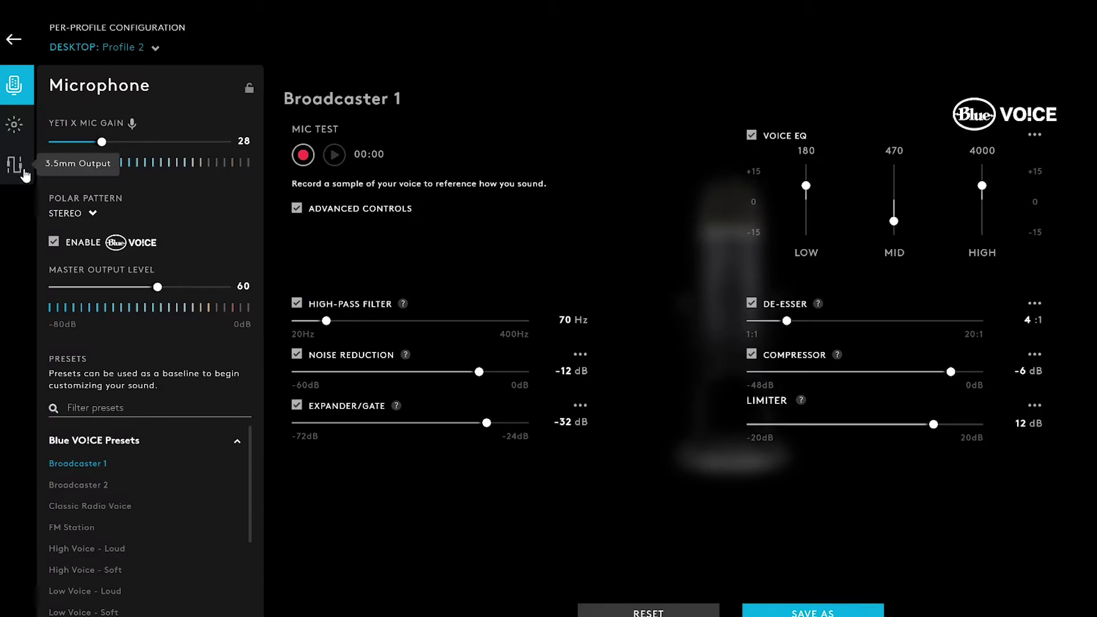
On the knob Lighting page, set the live light to Breathing at 2000 ms
{"action": "left_click", "coordinate": [15, 133]}
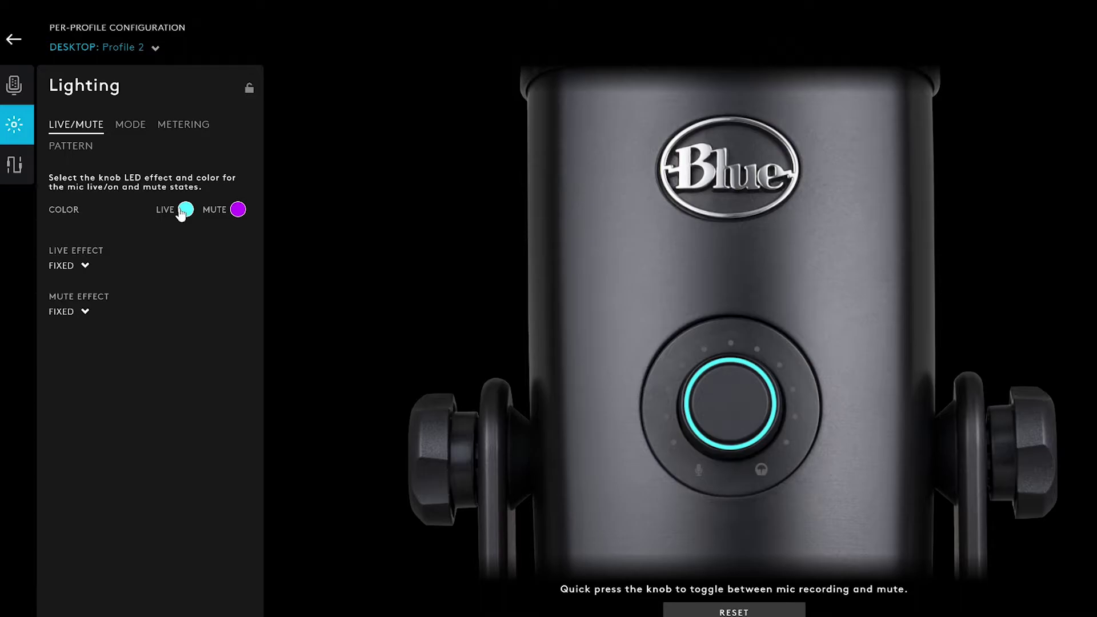
{"action": "left_click", "coordinate": [237, 210]}
{"action": "left_click", "coordinate": [69, 266]}
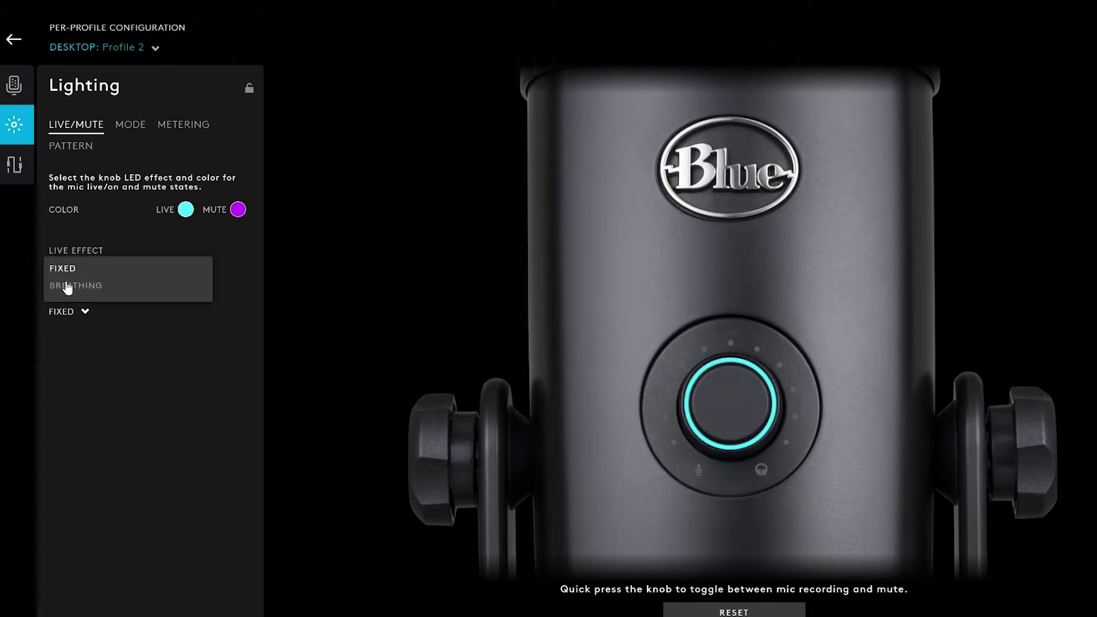
{"action": "left_click", "coordinate": [66, 287]}
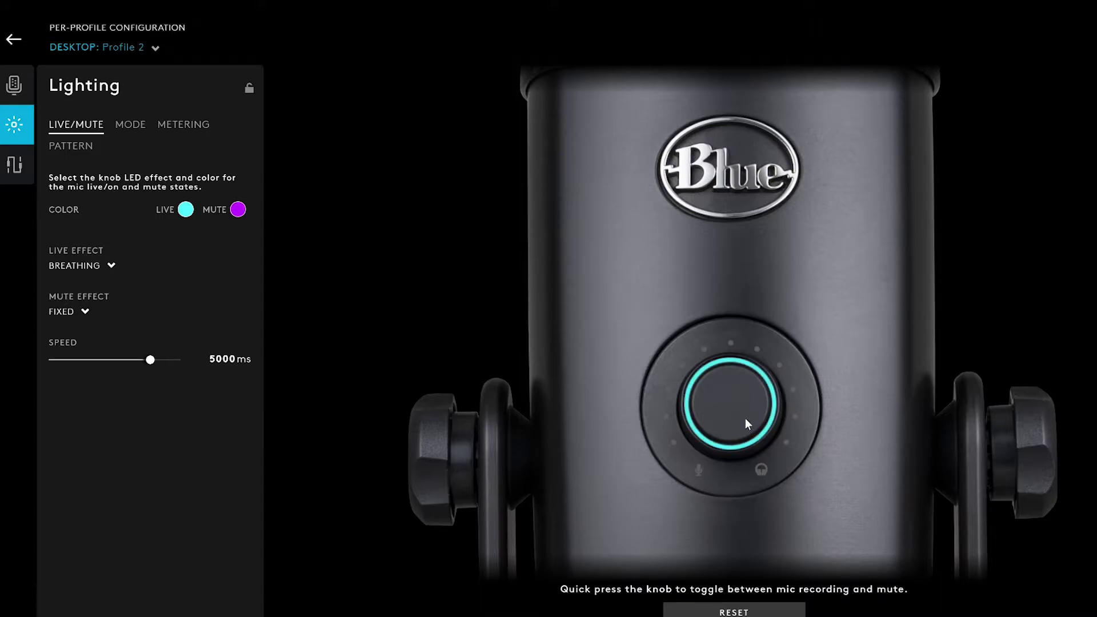
{"action": "left_click", "coordinate": [77, 266]}
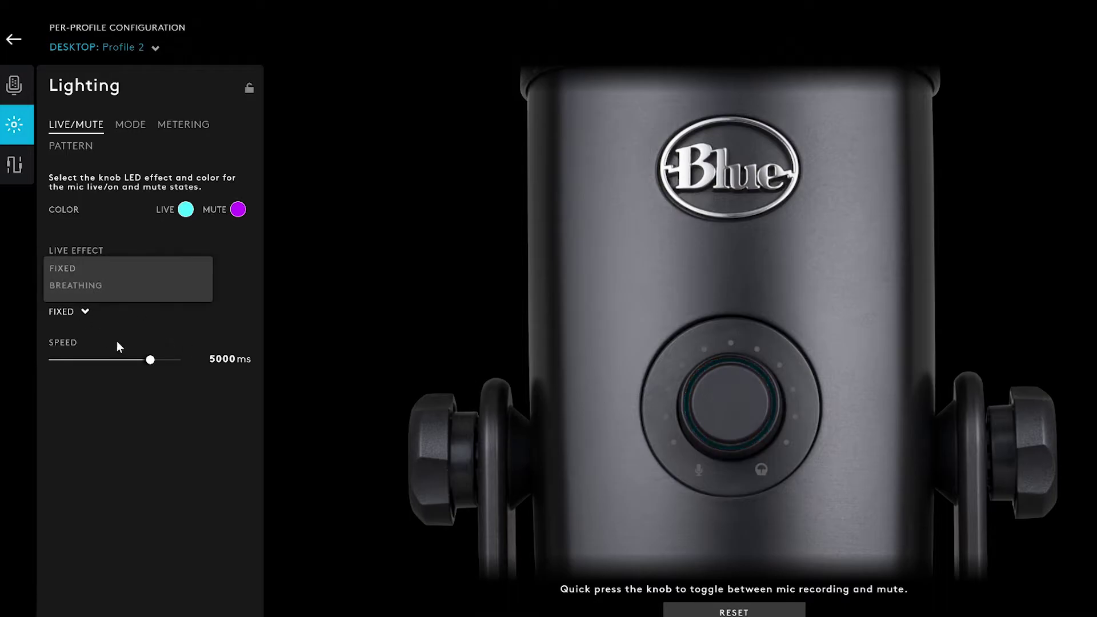
{"action": "left_click_drag", "start_coordinate": [150, 359], "coordinate": [61, 374]}
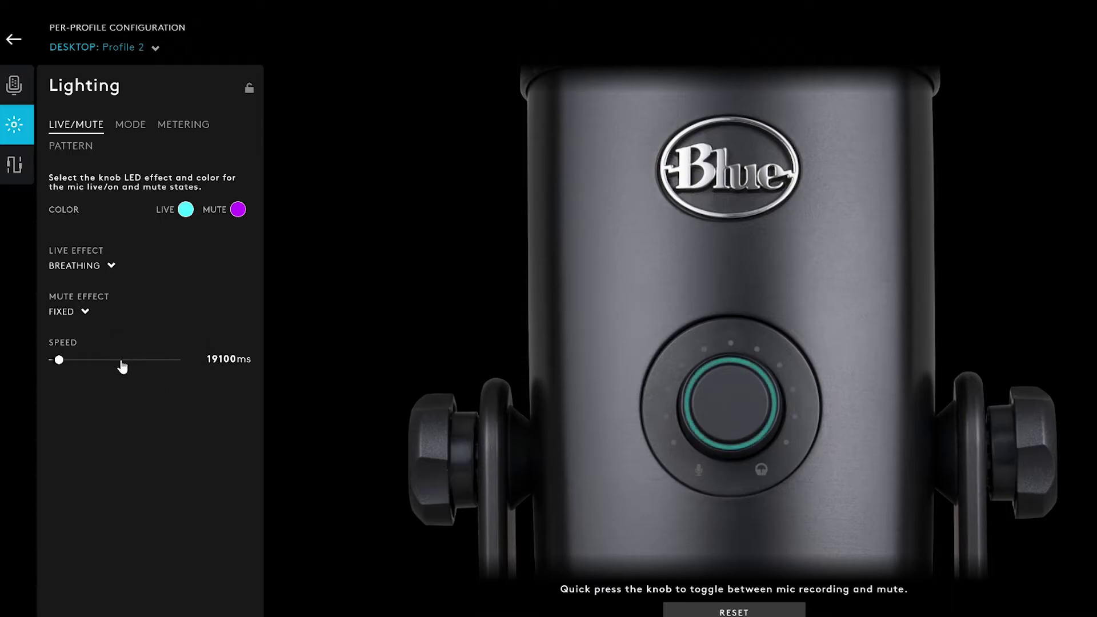
{"action": "left_click_drag", "start_coordinate": [60, 361], "coordinate": [170, 372]}
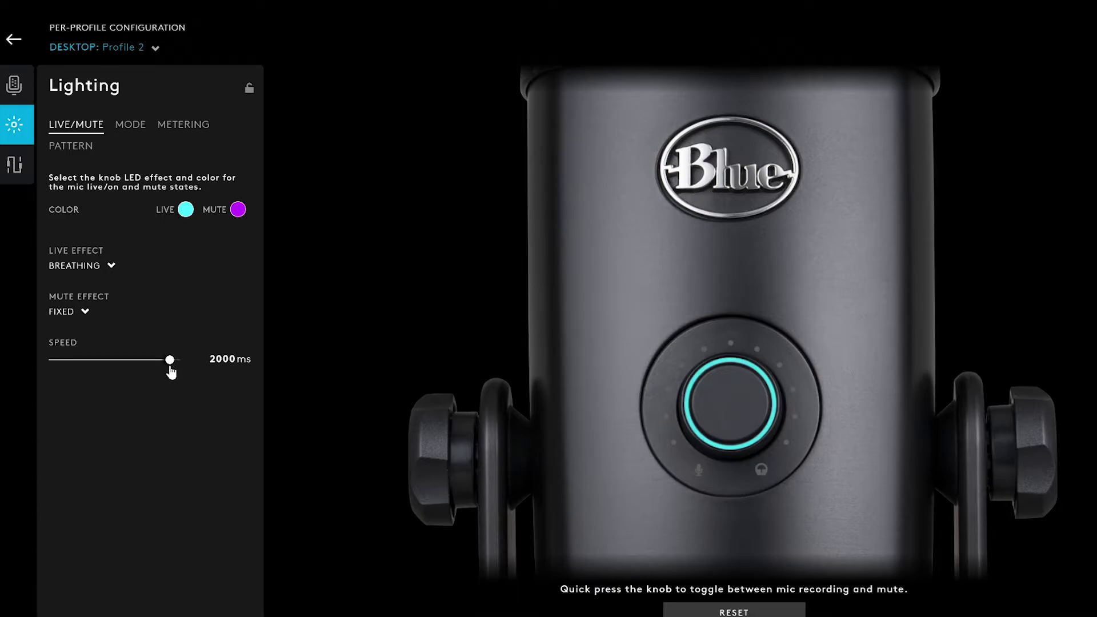
Try Breathing for the mute light, keep both live and mute effects Fixed, and select the live colour
{"action": "left_click", "coordinate": [72, 320]}
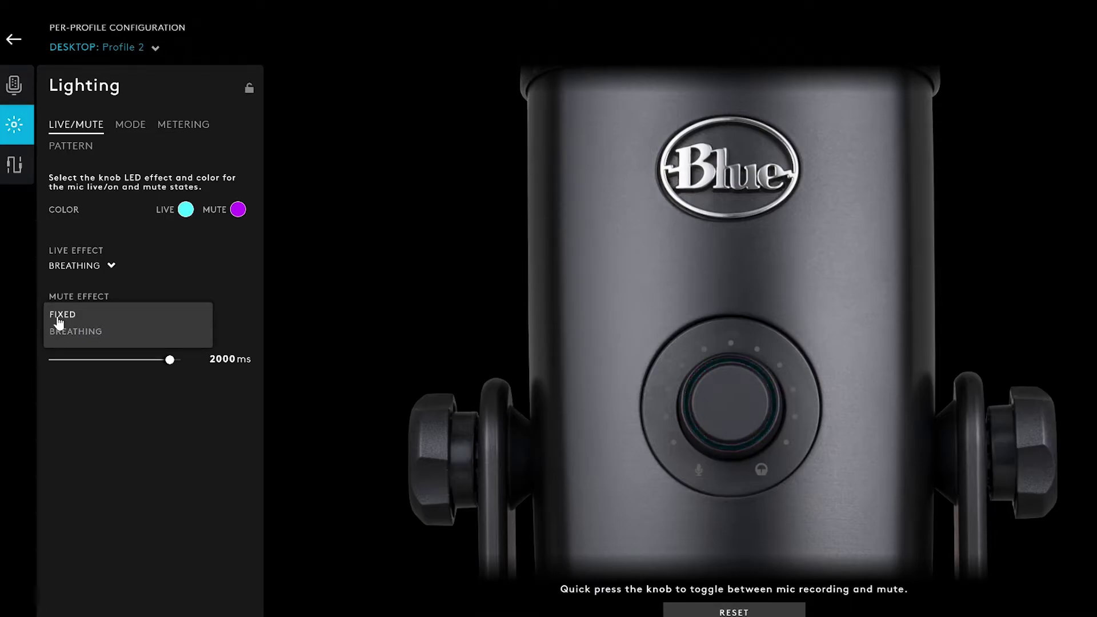
{"action": "left_click", "coordinate": [59, 315]}
{"action": "left_click", "coordinate": [59, 320]}
{"action": "left_click", "coordinate": [63, 331]}
{"action": "left_click", "coordinate": [71, 317]}
{"action": "left_click", "coordinate": [63, 315]}
{"action": "left_click", "coordinate": [74, 266]}
{"action": "left_click", "coordinate": [63, 269]}
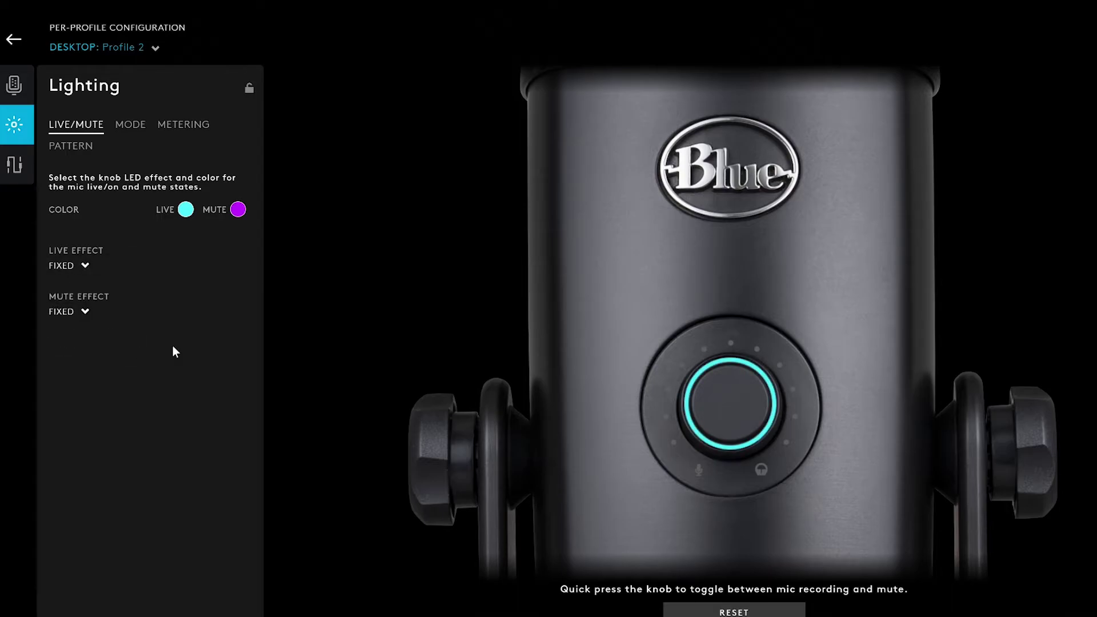
{"action": "left_click", "coordinate": [184, 213]}
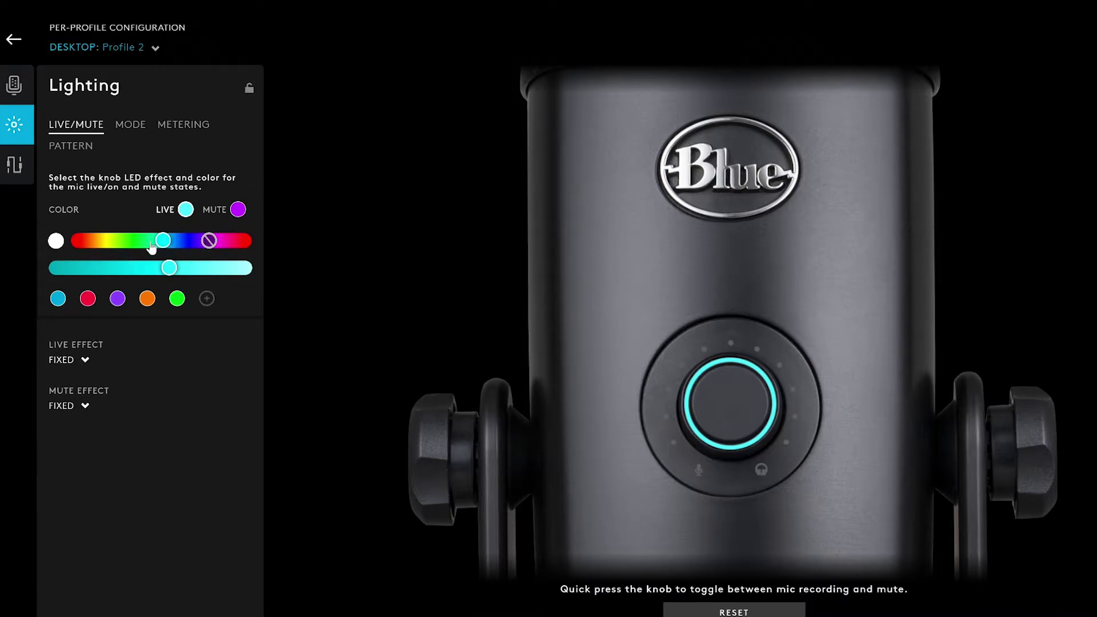
Select the mute colour swatch, then view the Mode colours: microphone cyan, headphone purple, monitoring green
{"action": "left_click", "coordinate": [238, 215]}
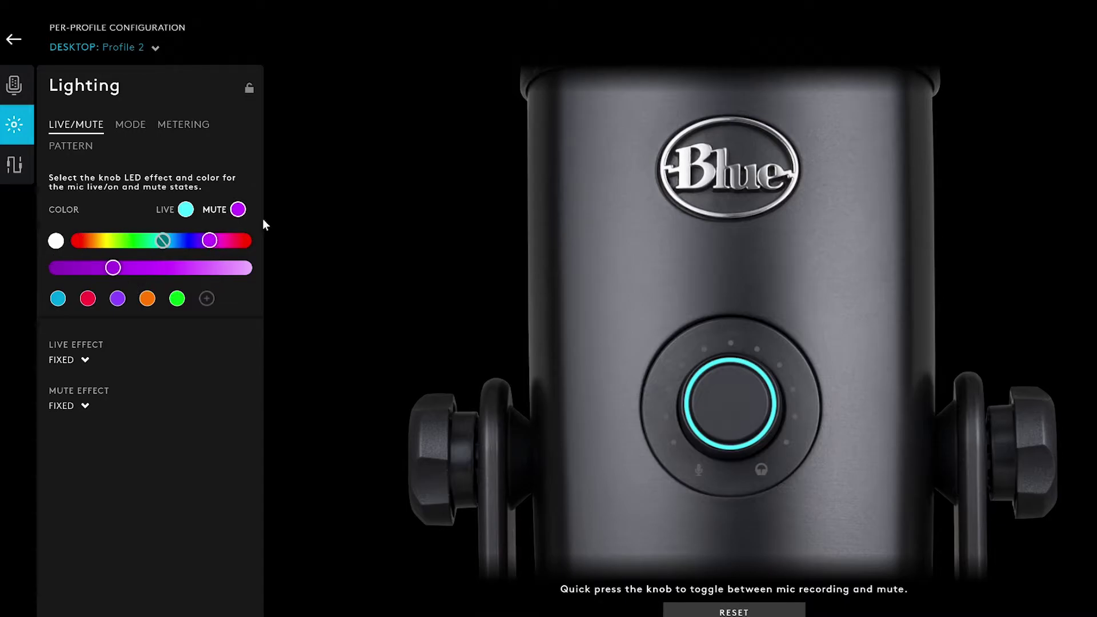
{"action": "left_click", "coordinate": [130, 125]}
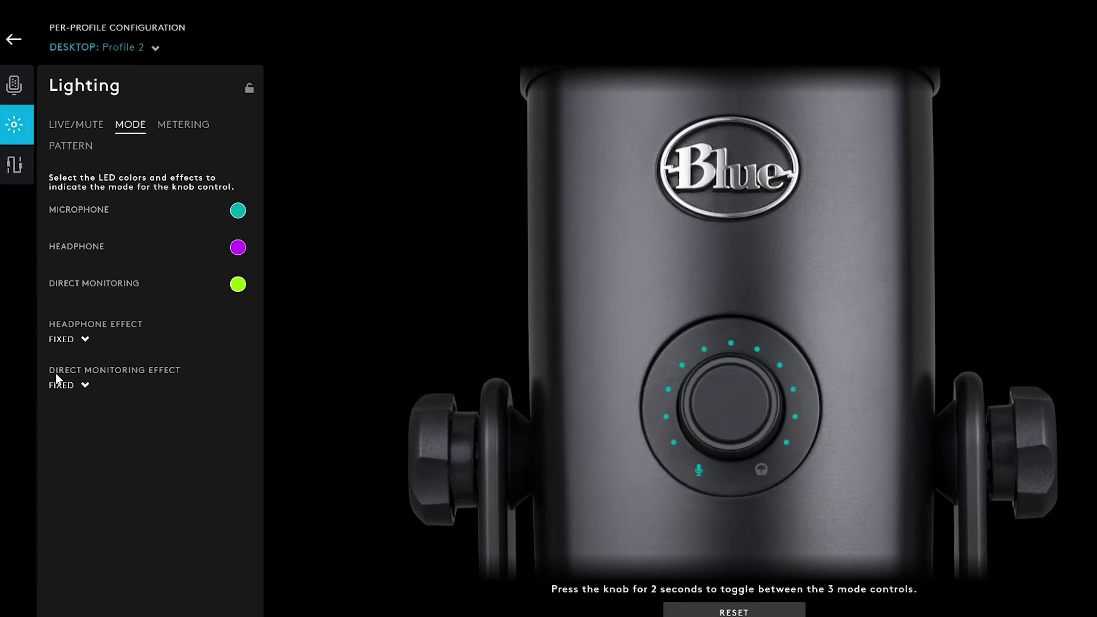
Show the Metering tab's knob colours: peak red, high yellow, normal green
{"action": "left_click", "coordinate": [162, 135]}
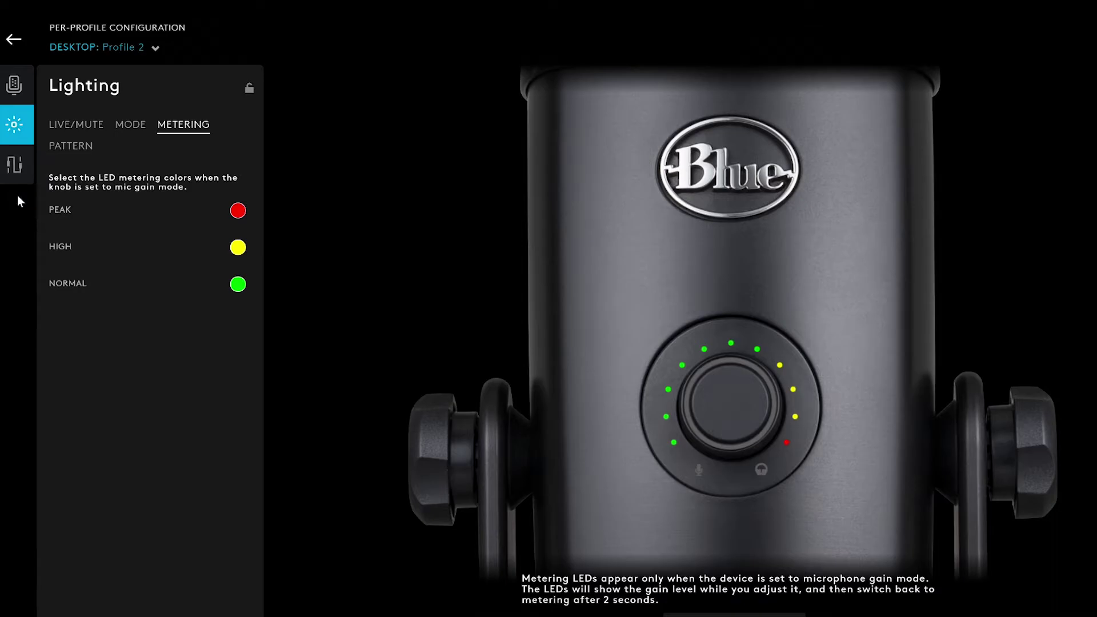
Go to the 3.5mm Output page, with headphone output at 100 and bass and treble at 0 dB
{"action": "left_click", "coordinate": [9, 178]}
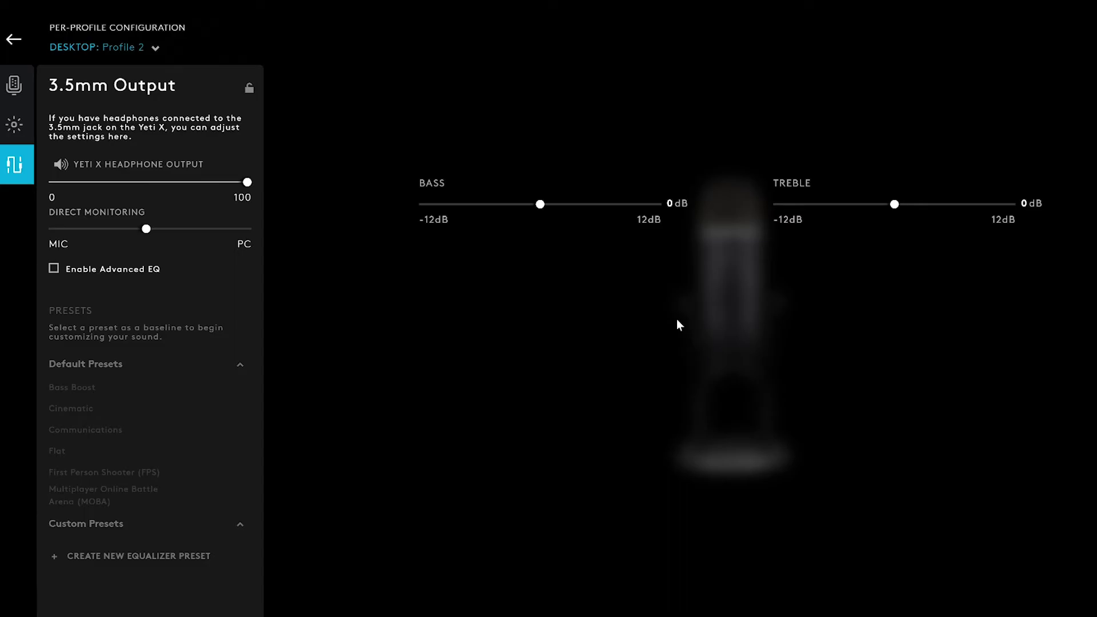
Return to the Yeti X Microphone page with its Broadcaster 1 Blue VO!CE settings
{"action": "left_click", "coordinate": [11, 87]}
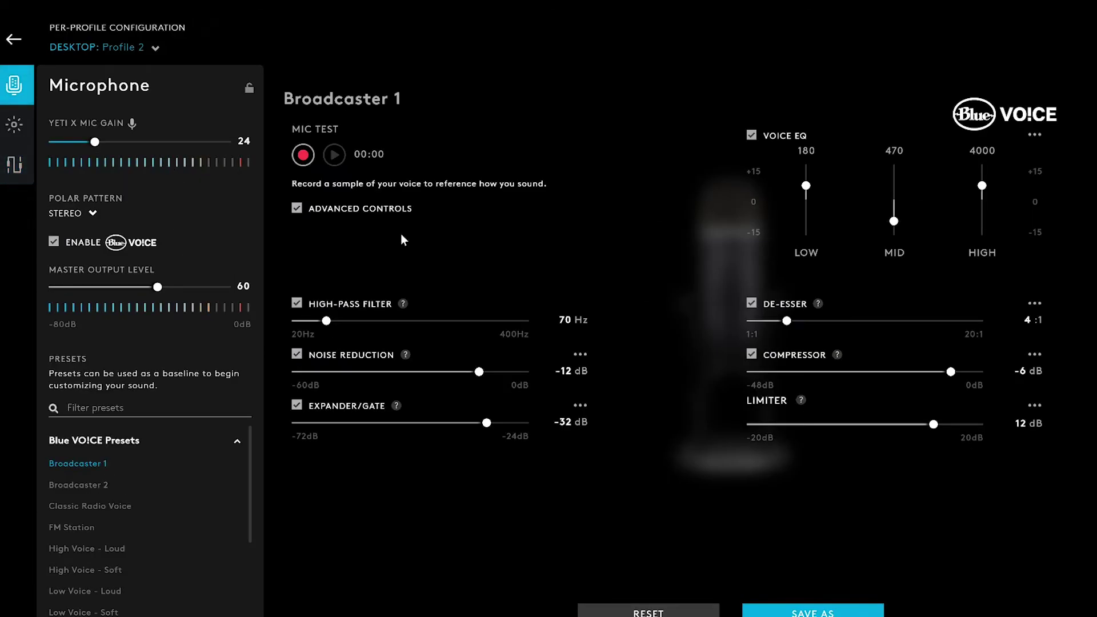